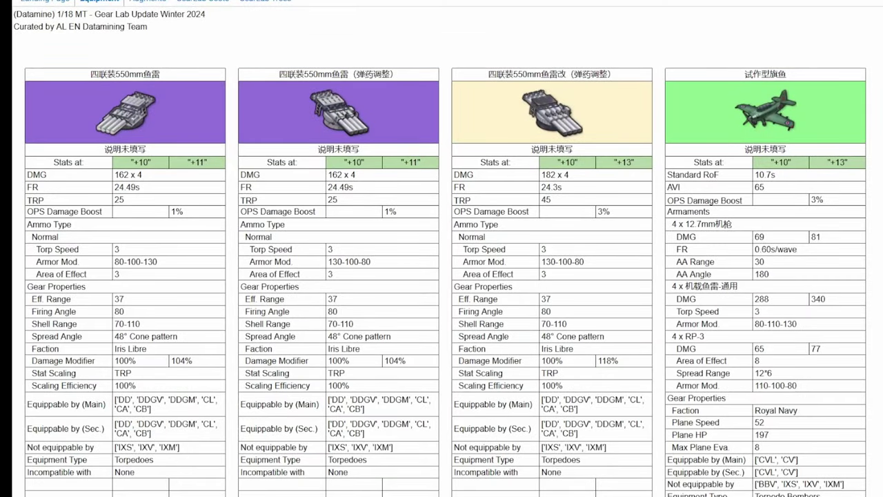
Highlight the 试作型旗鱼 plane name to point it out, then deselect it
{"action": "triple_click", "coordinate": [800, 78]}
{"action": "left_click", "coordinate": [800, 78]}
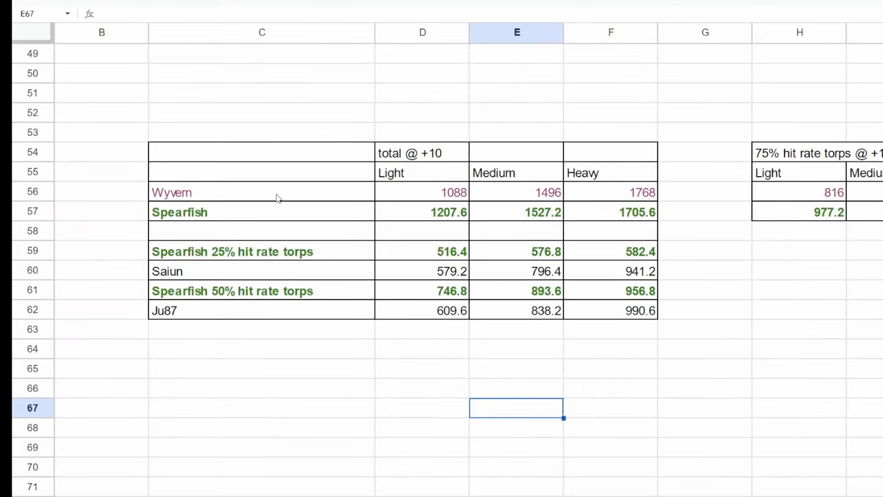
{"action": "left_click_drag", "start_coordinate": [279, 198], "coordinate": [615, 218]}
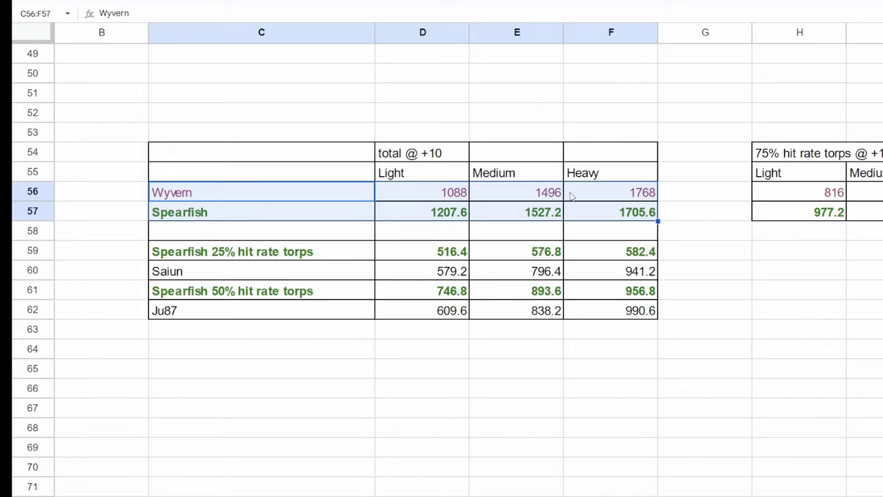
{"action": "key", "text": "ctrl+minus"}
{"action": "scroll", "coordinate": [590, 276], "scroll_direction": "up", "scroll_amount": 1}
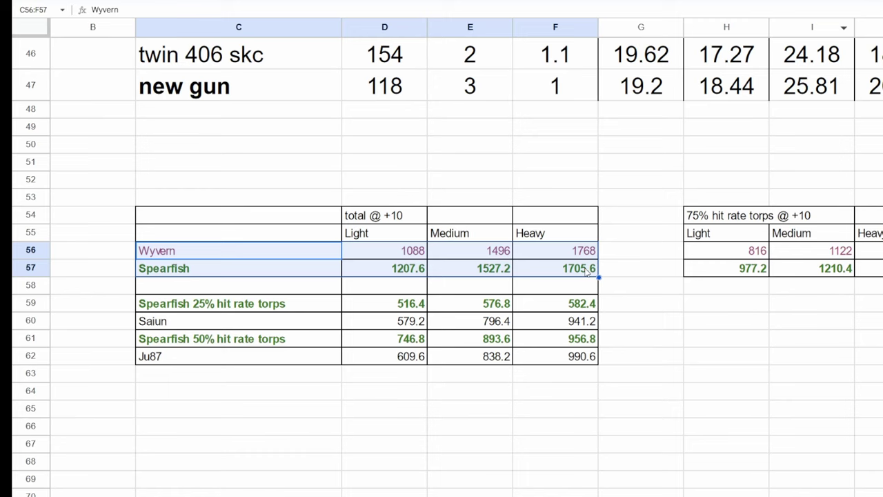
{"action": "scroll", "coordinate": [617, 322], "scroll_direction": "down", "scroll_amount": 1}
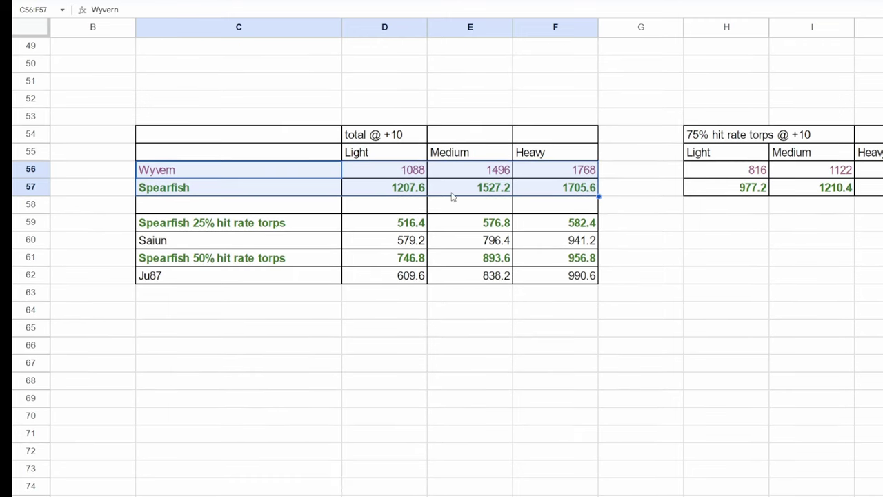
{"action": "left_click_drag", "start_coordinate": [392, 187], "coordinate": [580, 191]}
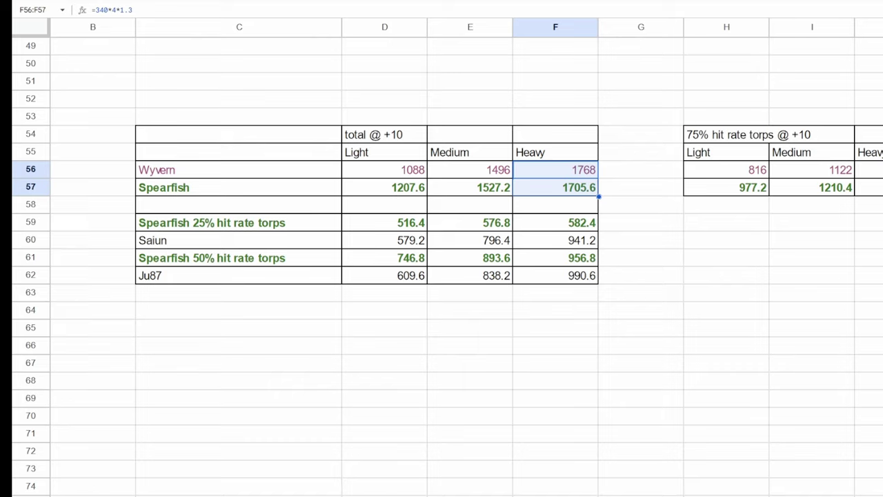
{"action": "left_click", "coordinate": [732, 135]}
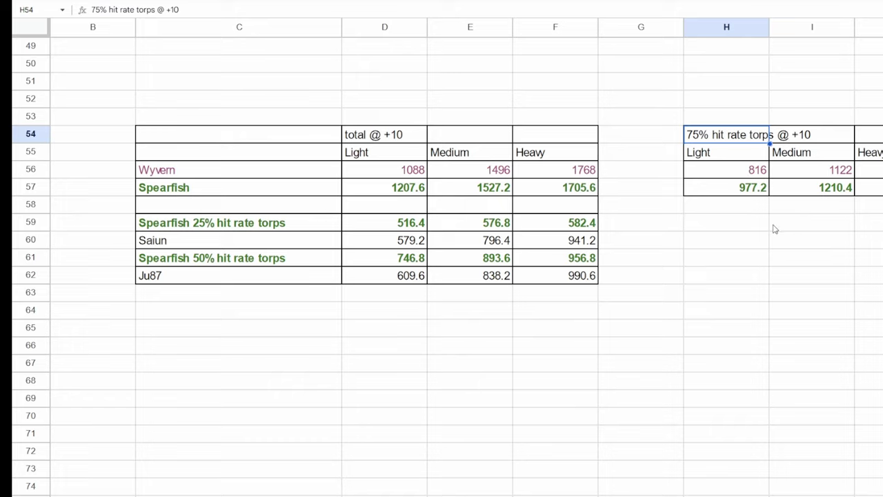
{"action": "left_click_drag", "start_coordinate": [747, 172], "coordinate": [825, 188]}
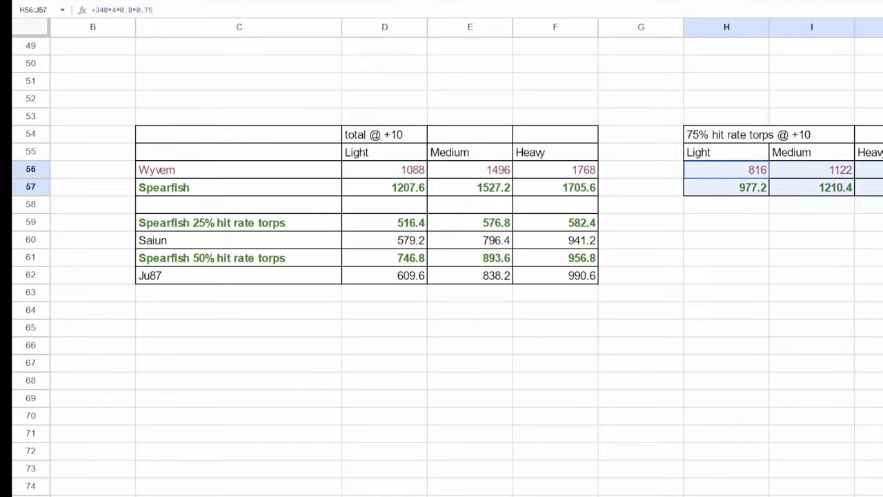
{"action": "left_click", "coordinate": [866, 221]}
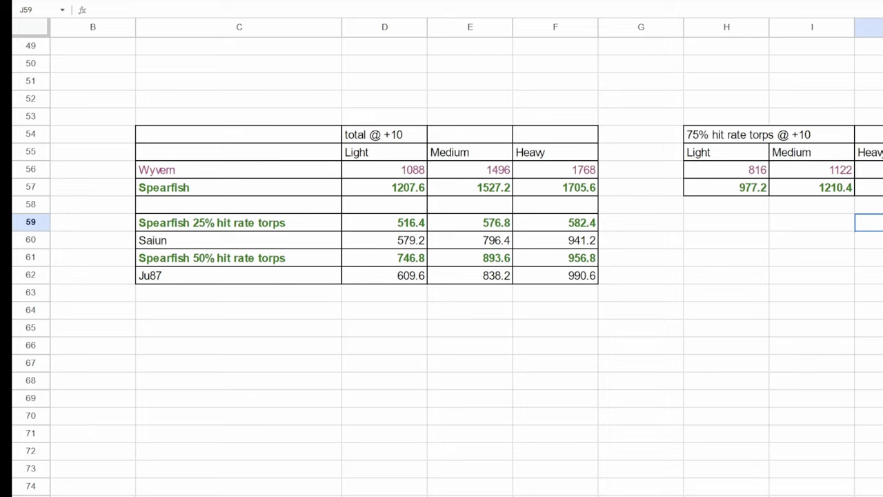
{"action": "scroll", "coordinate": [441, 262], "scroll_direction": "right", "scroll_amount": 1}
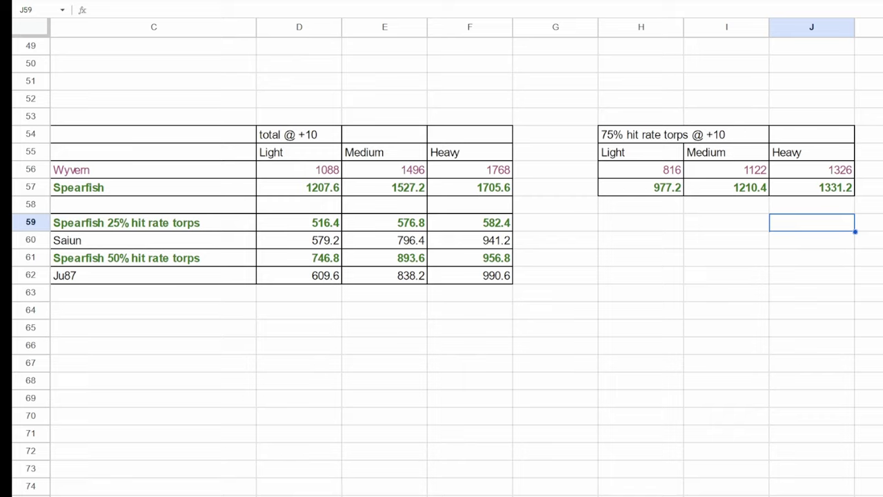
{"action": "left_click", "coordinate": [717, 227]}
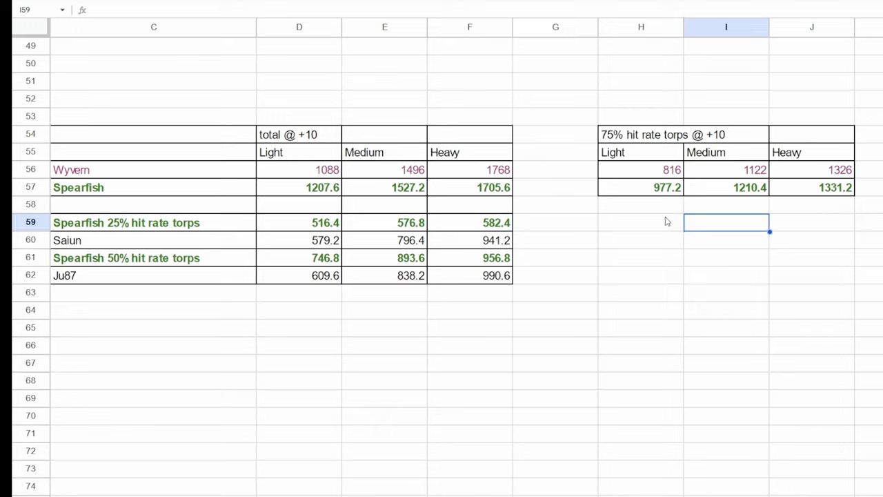
{"action": "left_click_drag", "start_coordinate": [663, 188], "coordinate": [864, 185]}
{"action": "left_click", "coordinate": [764, 238]}
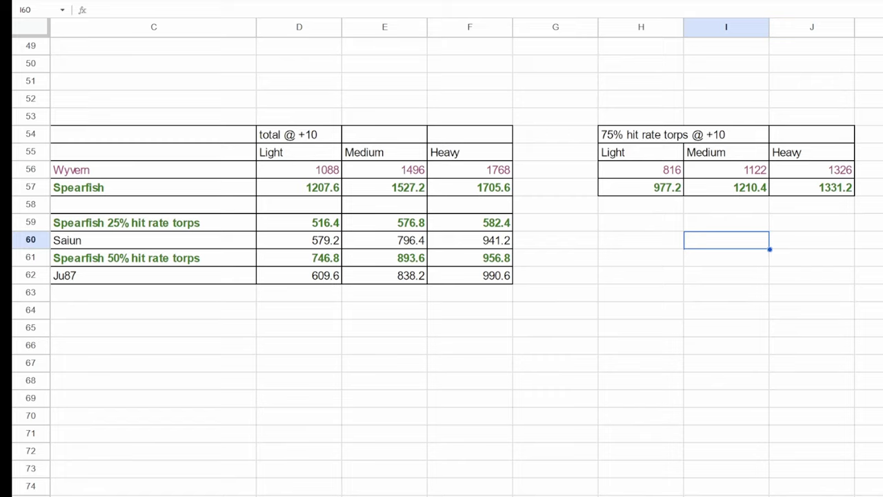
{"action": "scroll", "coordinate": [442, 262], "scroll_direction": "left", "scroll_amount": 2}
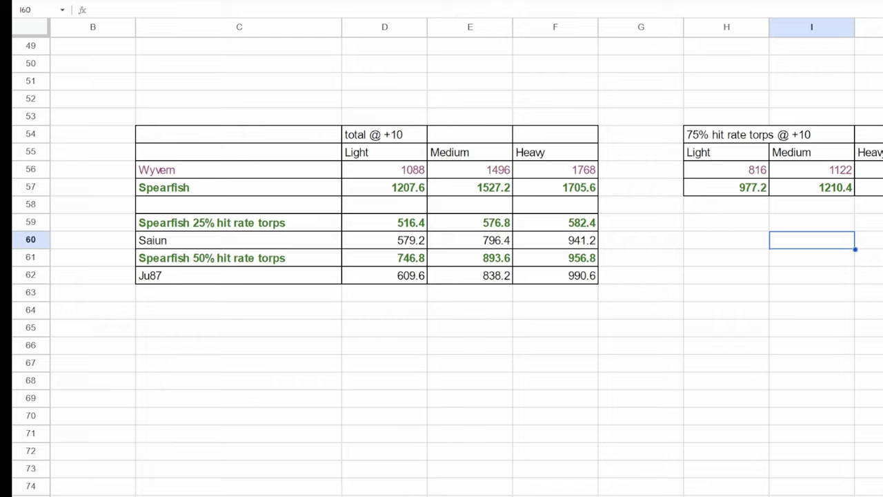
{"action": "left_click", "coordinate": [172, 242]}
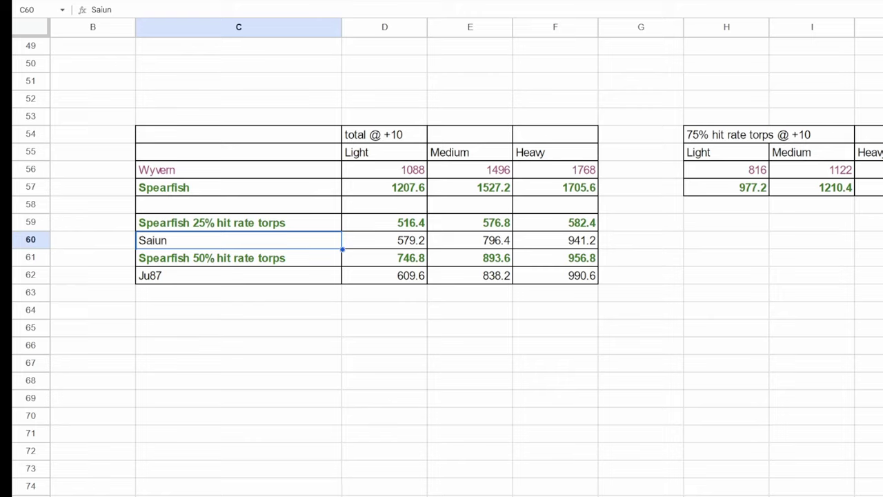
{"action": "left_click", "coordinate": [258, 423]}
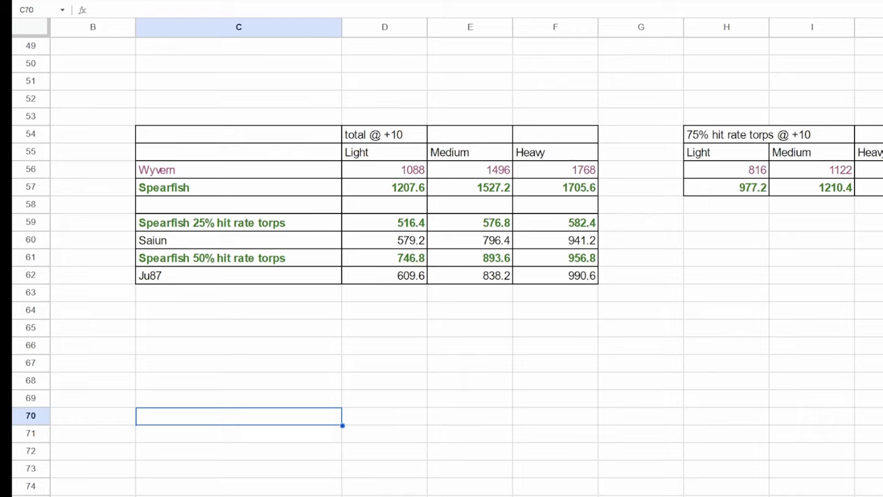
{"action": "left_click", "coordinate": [228, 222]}
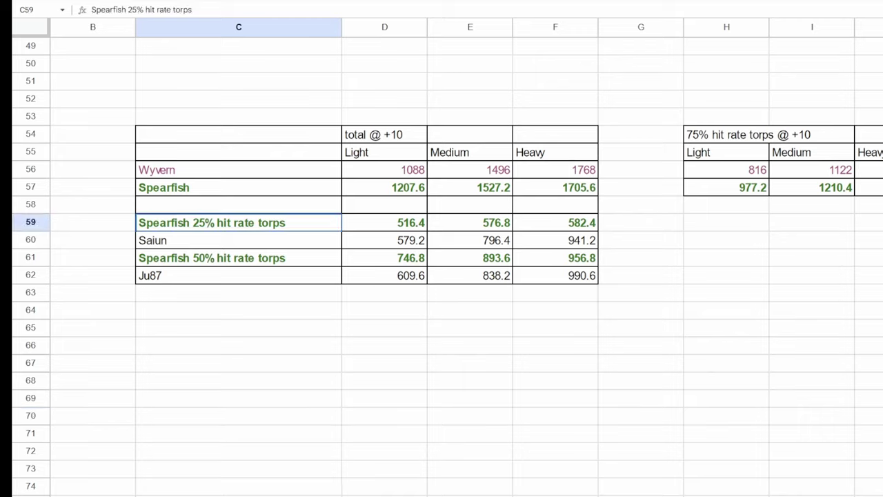
{"action": "left_click", "coordinate": [206, 261]}
{"action": "left_click", "coordinate": [252, 229]}
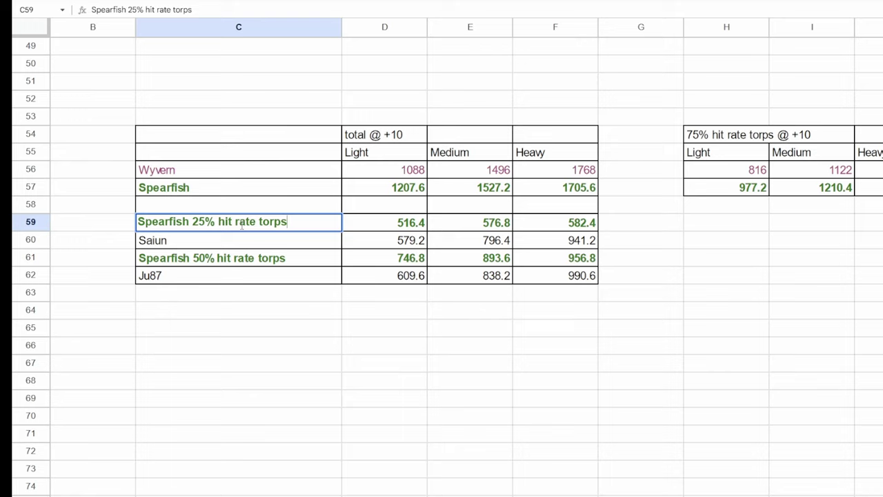
{"action": "left_click", "coordinate": [238, 258]}
{"action": "left_click_drag", "start_coordinate": [387, 258], "coordinate": [558, 242]}
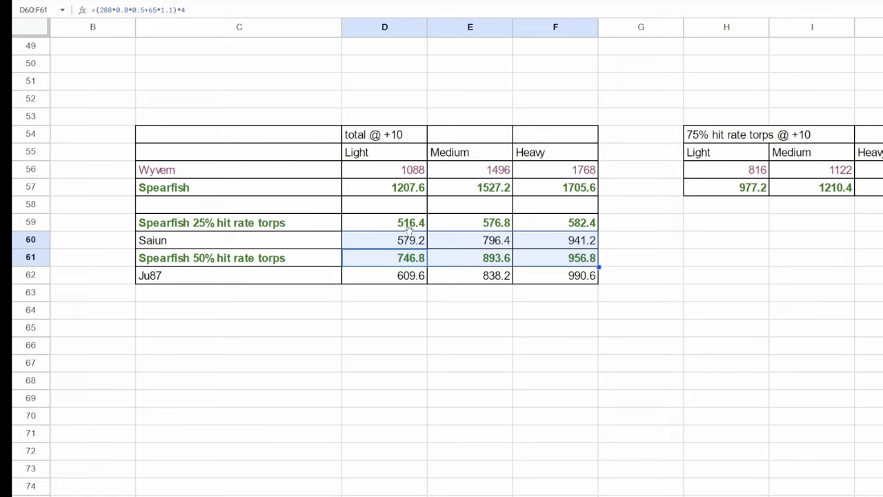
{"action": "left_click_drag", "start_coordinate": [406, 225], "coordinate": [595, 239]}
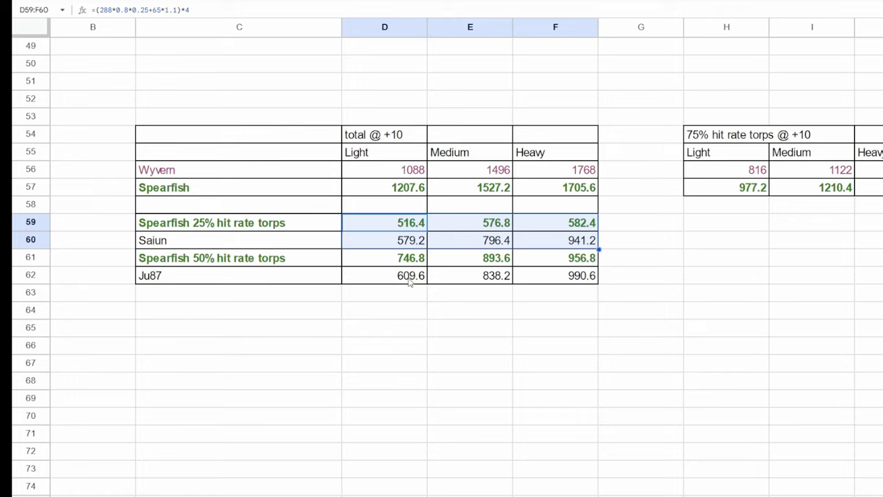
{"action": "left_click_drag", "start_coordinate": [409, 279], "coordinate": [590, 261]}
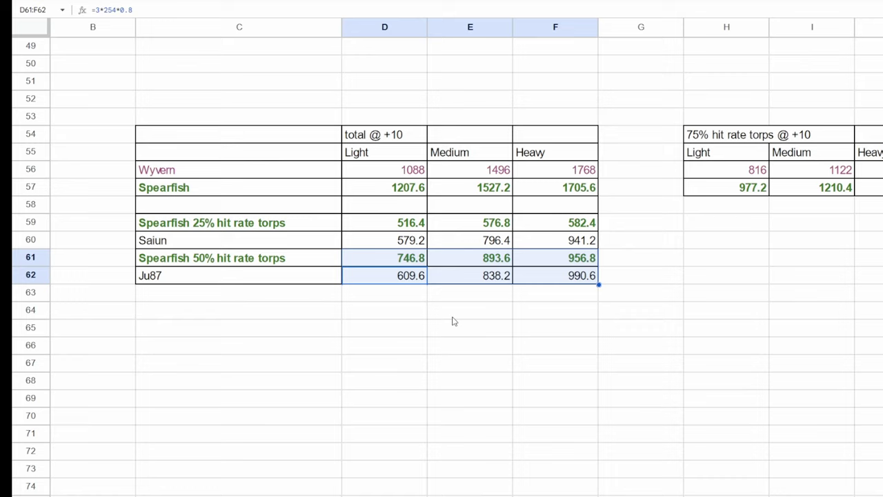
{"action": "left_click", "coordinate": [450, 317]}
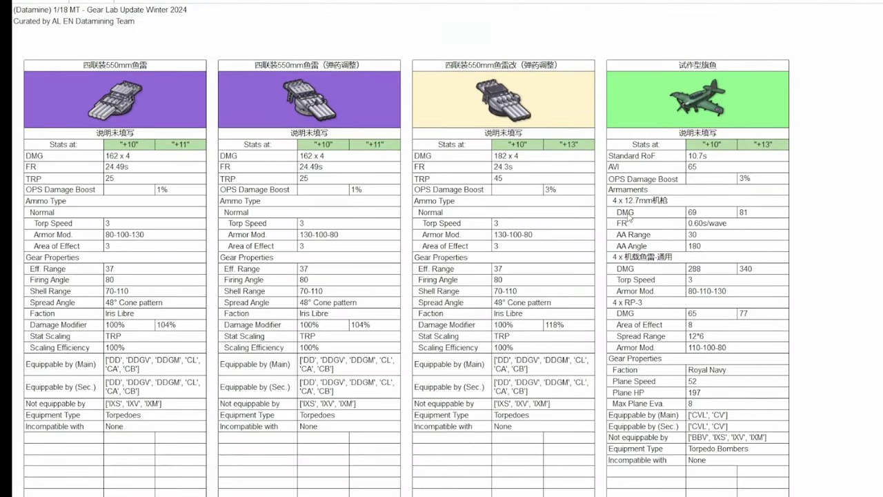
Scroll through the gear cards and briefly highlight the plane speed value of 60
{"action": "scroll", "coordinate": [248, 304], "scroll_direction": "down", "scroll_amount": 7}
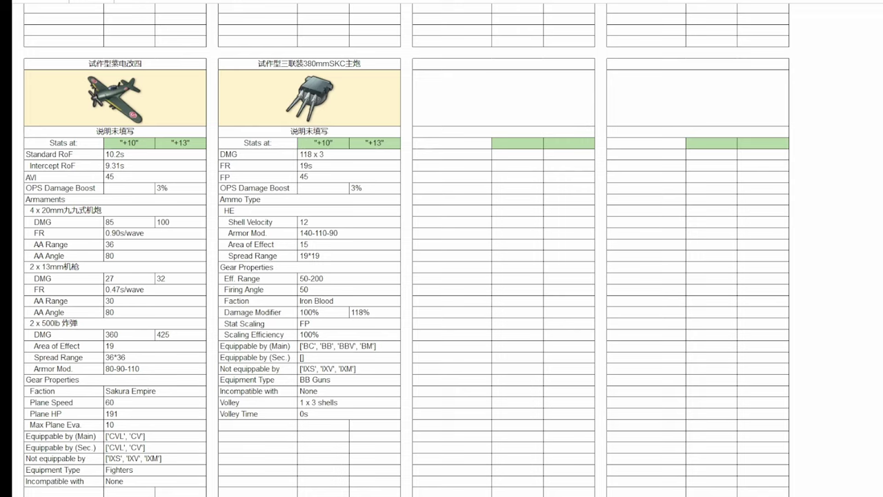
{"action": "left_click_drag", "start_coordinate": [104, 404], "coordinate": [131, 405]}
{"action": "left_click", "coordinate": [130, 405]}
{"action": "scroll", "coordinate": [441, 249], "scroll_direction": "up", "scroll_amount": 6}
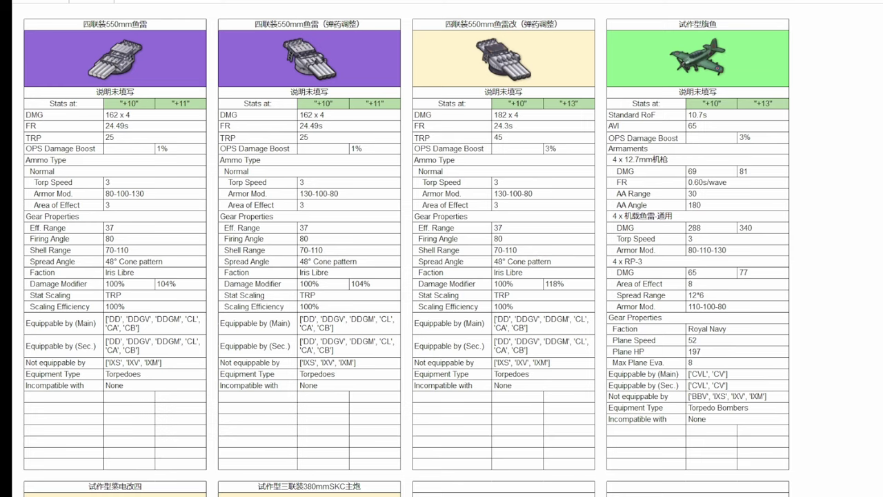
Highlight the third torpedo card's armor modifiers, damage, fire rate and Normal ammo type in turn
{"action": "left_click_drag", "start_coordinate": [510, 194], "coordinate": [494, 197]}
{"action": "left_click", "coordinate": [494, 196]}
{"action": "left_click_drag", "start_coordinate": [539, 117], "coordinate": [491, 120]}
{"action": "left_click", "coordinate": [495, 122]}
{"action": "scroll", "coordinate": [440, 223], "scroll_direction": "up", "scroll_amount": 1}
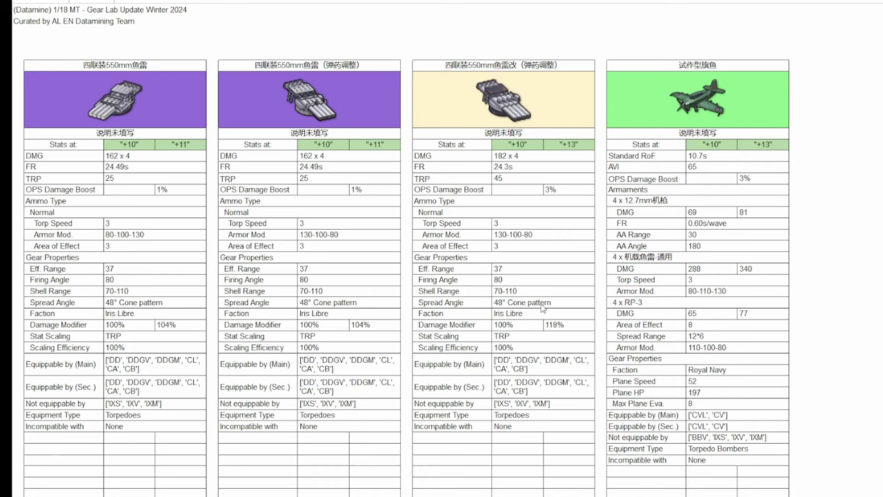
{"action": "double_click", "coordinate": [431, 213]}
{"action": "left_click", "coordinate": [490, 293]}
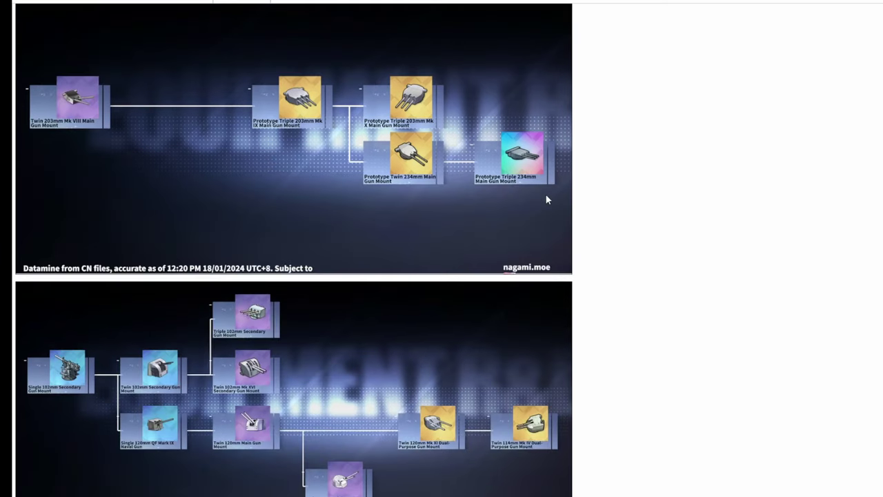
{"action": "scroll", "coordinate": [443, 392], "scroll_direction": "down", "scroll_amount": 1}
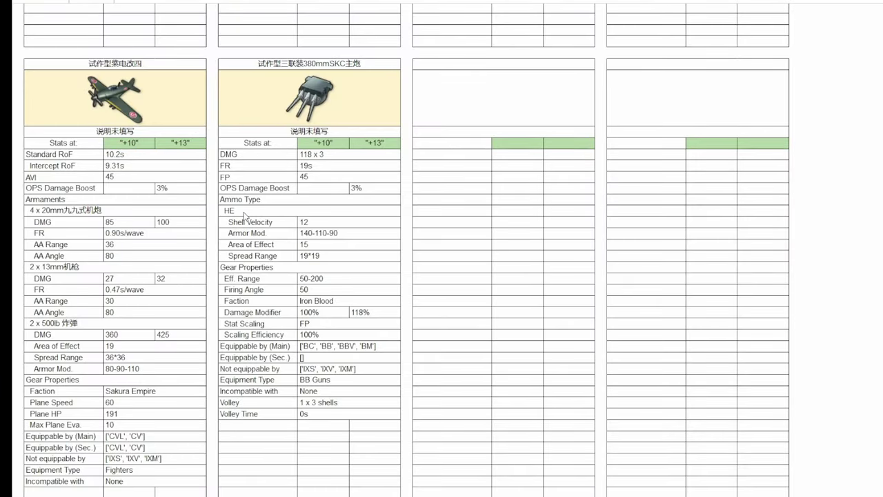
Scroll up to the sheet title with the 550mm torpedo and 试作型旗鱼 cards
{"action": "scroll", "coordinate": [246, 219], "scroll_direction": "up", "scroll_amount": 10}
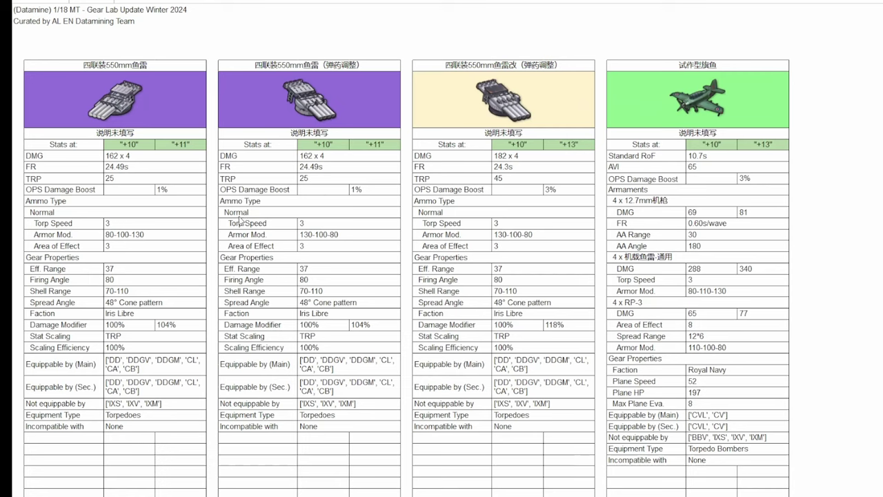